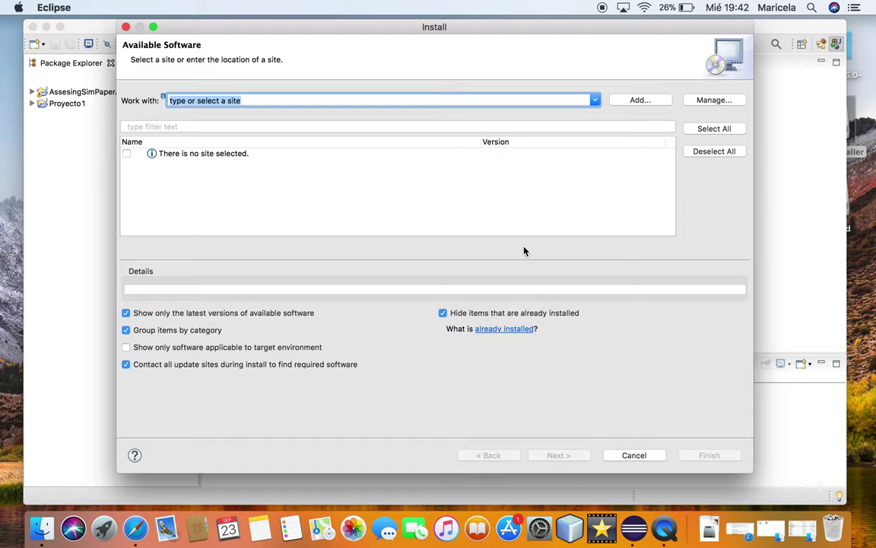
left_click(639, 100)
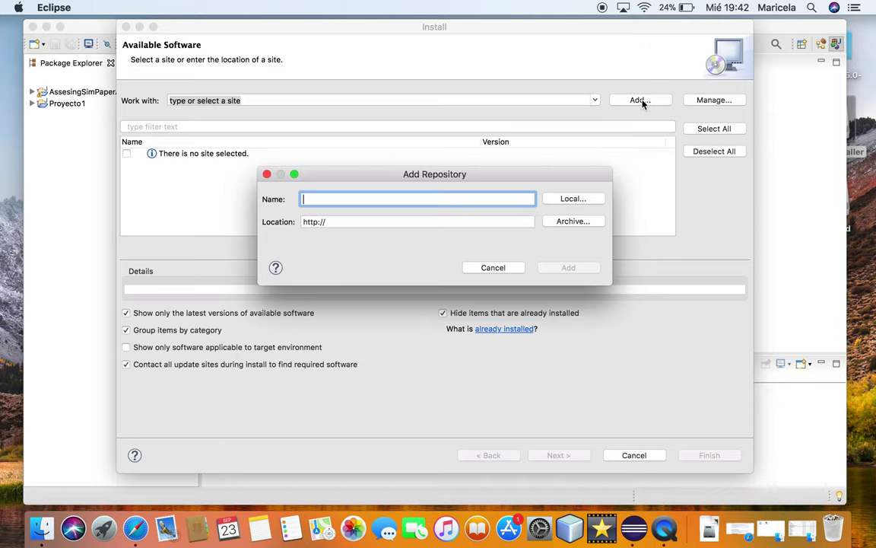
type("ObjectAid UML")
type("Explorer")
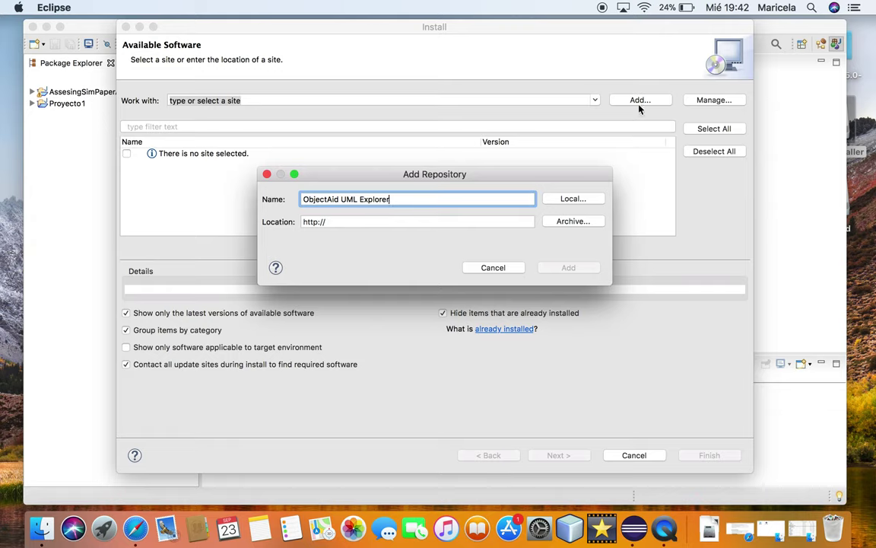
left_click(359, 220)
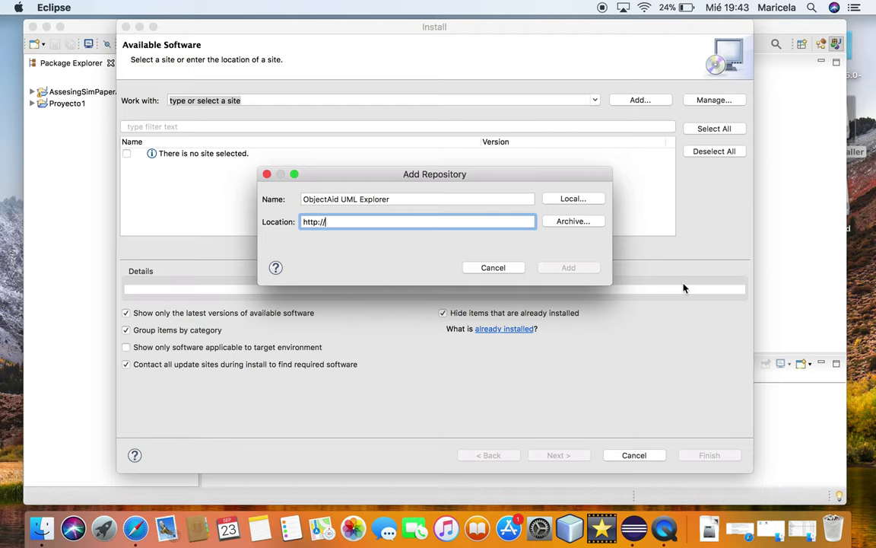
type("object")
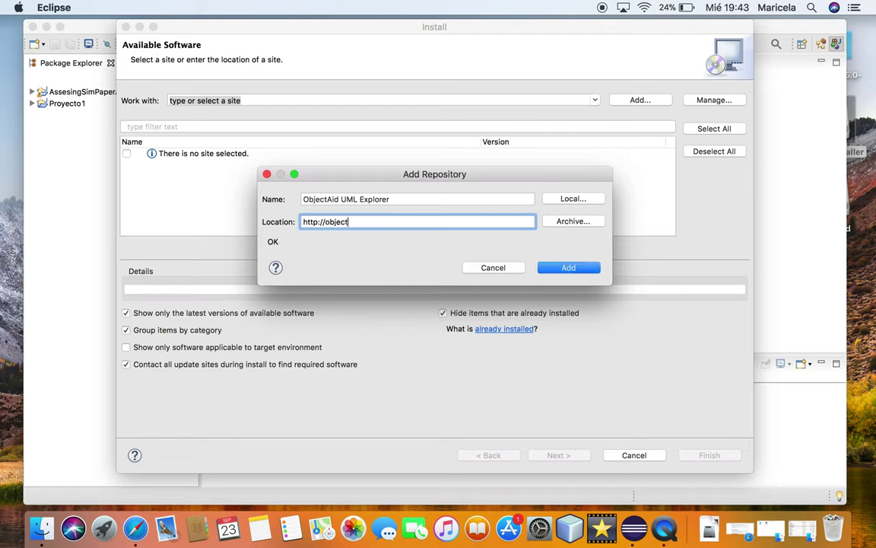
type("aid.com/update/current")
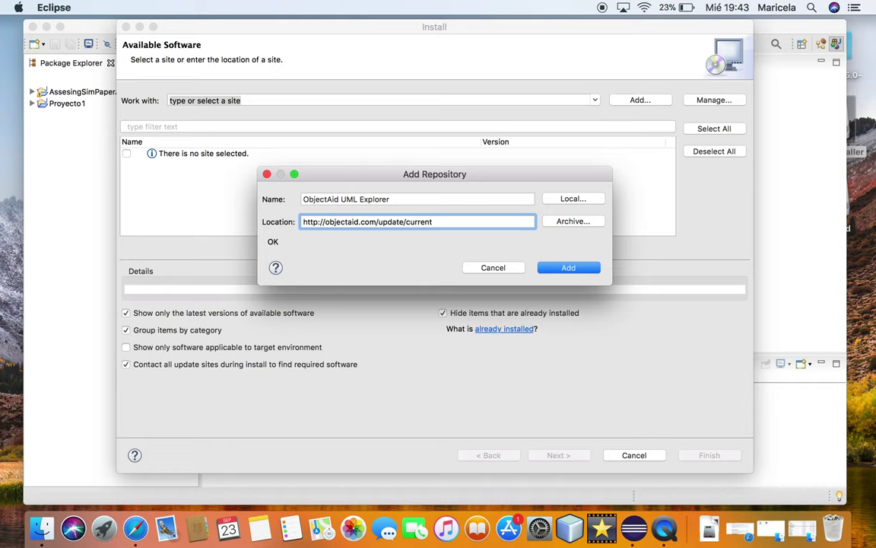
left_click(573, 268)
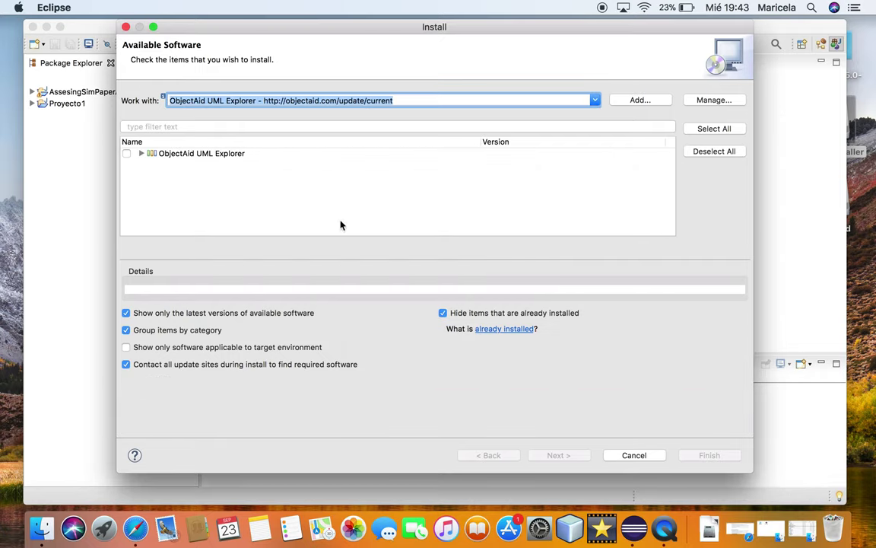
Step: Choose only the ObjectAid Class Diagram component for installation and view its description in the install details
left_click(141, 154)
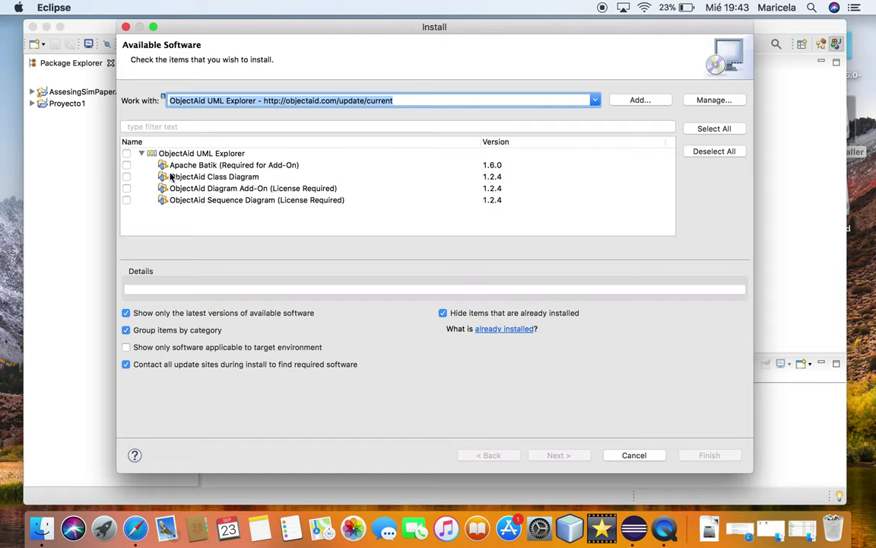
left_click(127, 178)
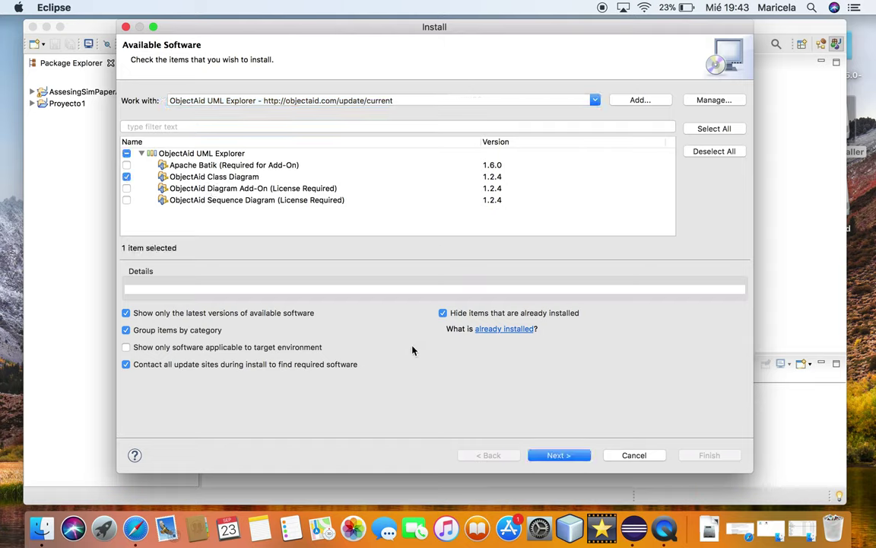
left_click(559, 455)
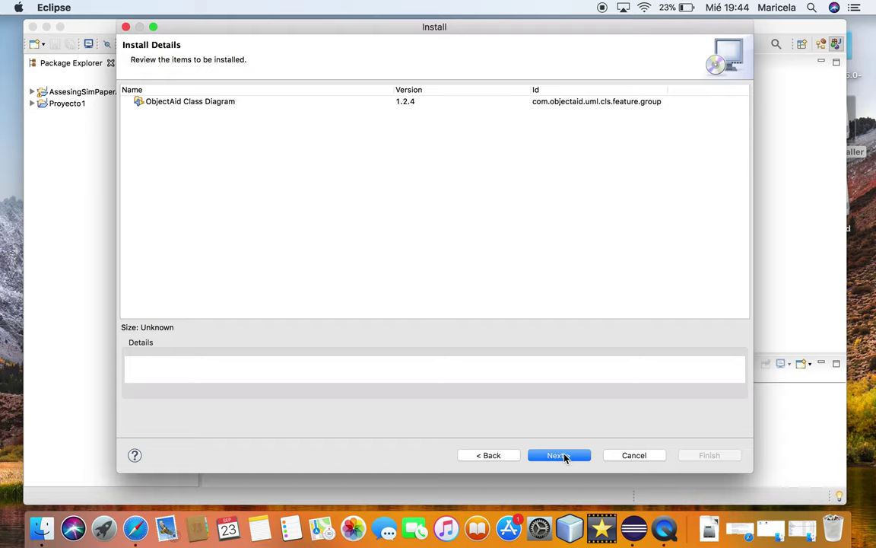
left_click(198, 103)
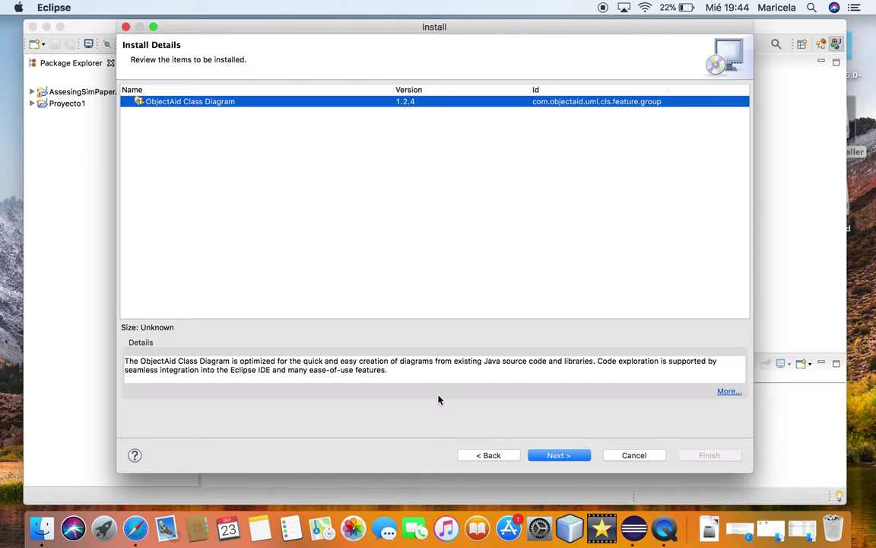
Step: Accept the license terms and install the unsigned software anyway, restarting the IDE to apply the update
left_click(559, 455)
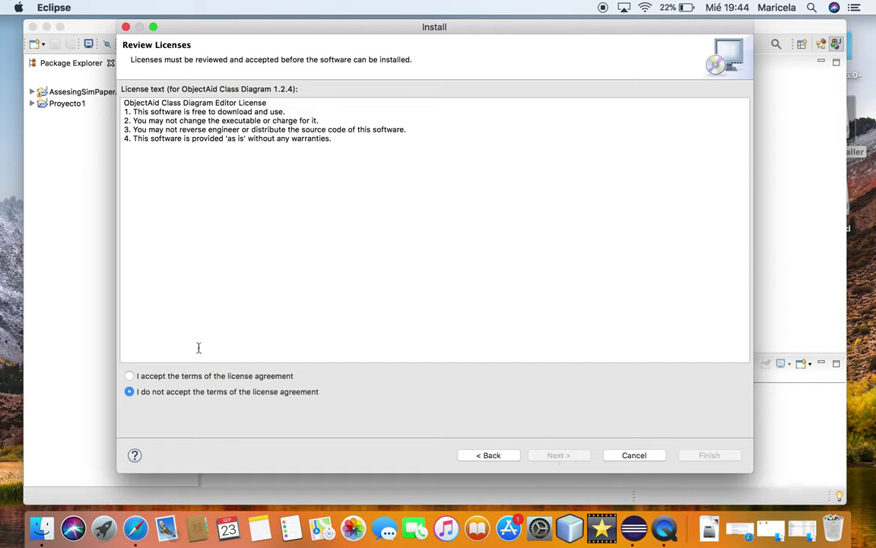
left_click(129, 376)
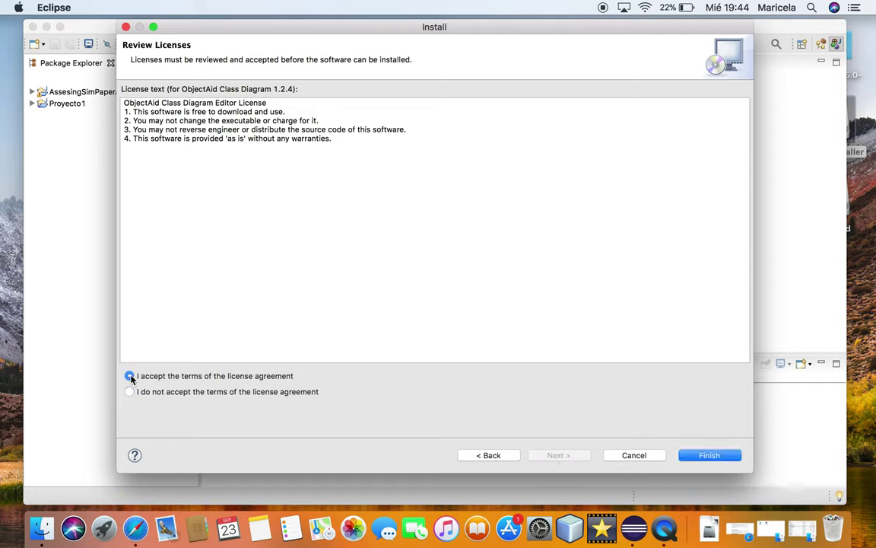
left_click(714, 457)
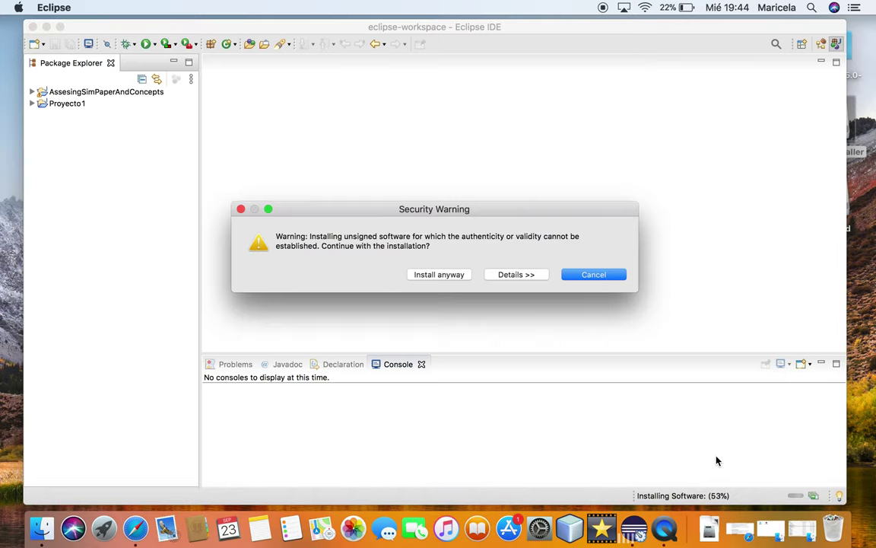
left_click(437, 276)
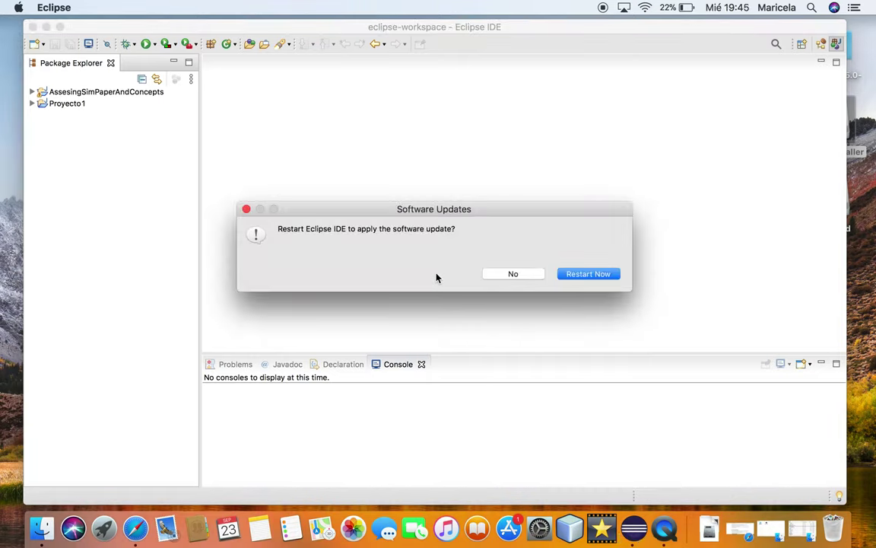
left_click(588, 274)
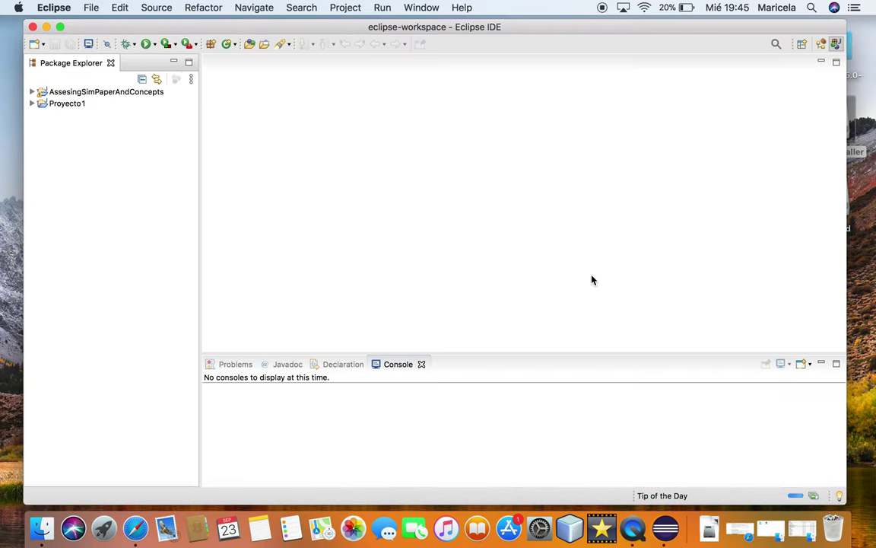
Step: Expand Proyecto1 and expand AssesingSimPaperAndConcepts down to the Java files in its default package
left_click(33, 104)
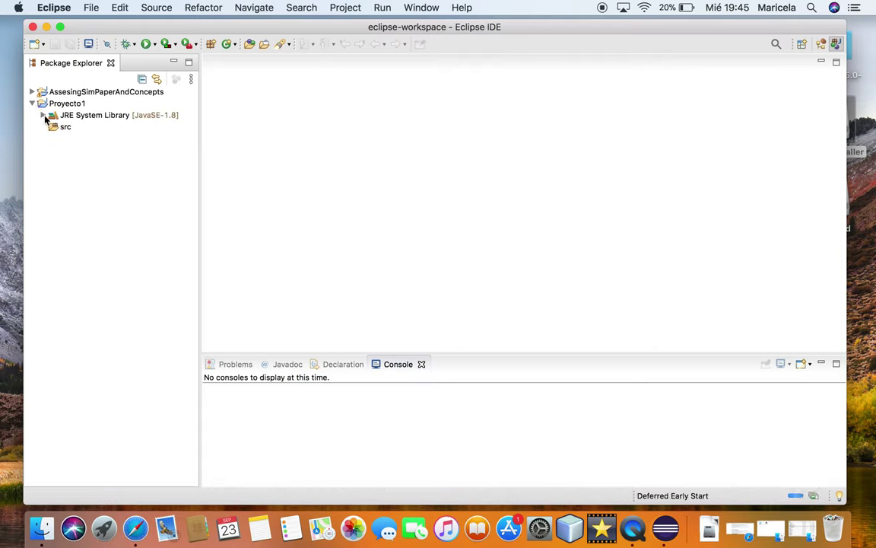
left_click(31, 92)
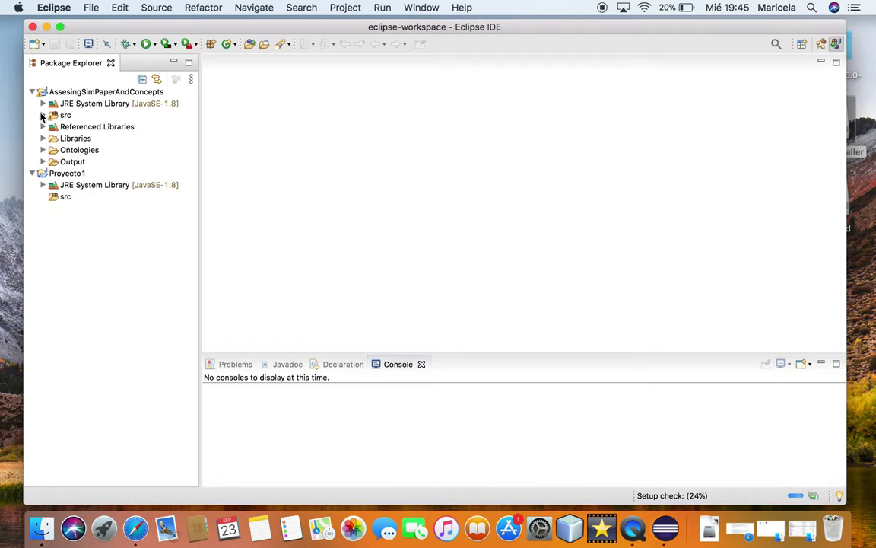
left_click(43, 115)
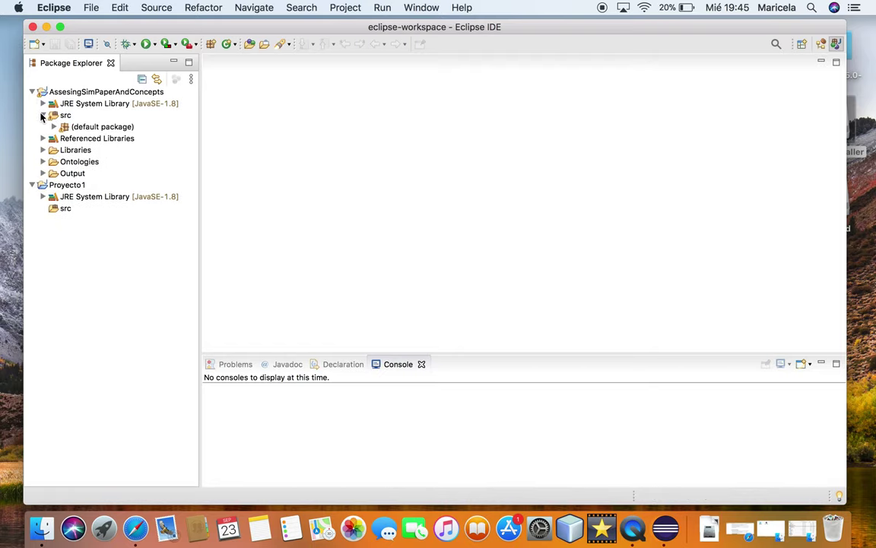
left_click(54, 127)
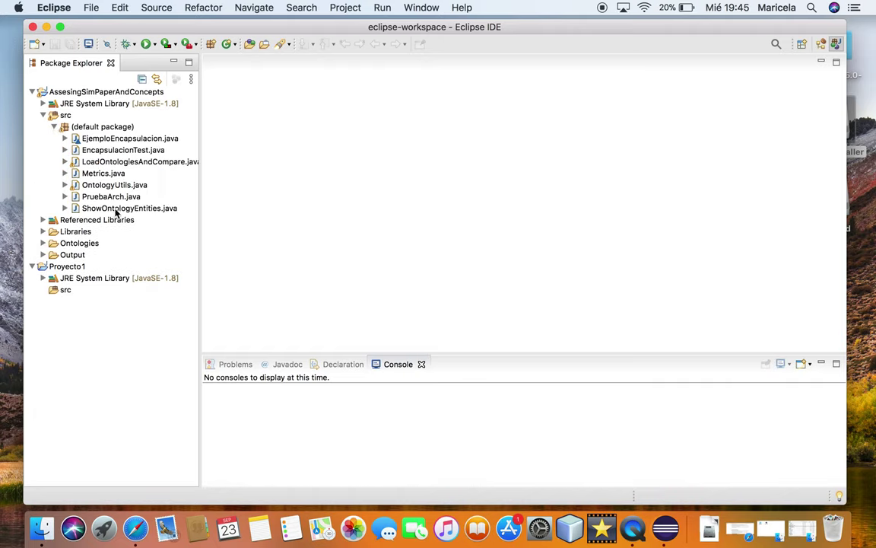
Step: Start a new ObjectAid Class Diagram for the AssesingSimPaperAndConcepts project
left_click(110, 93)
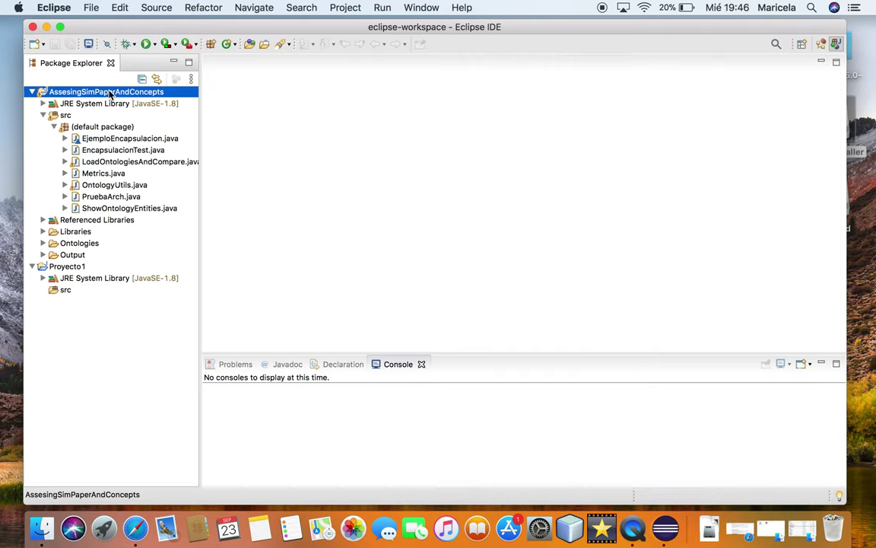
left_click(91, 9)
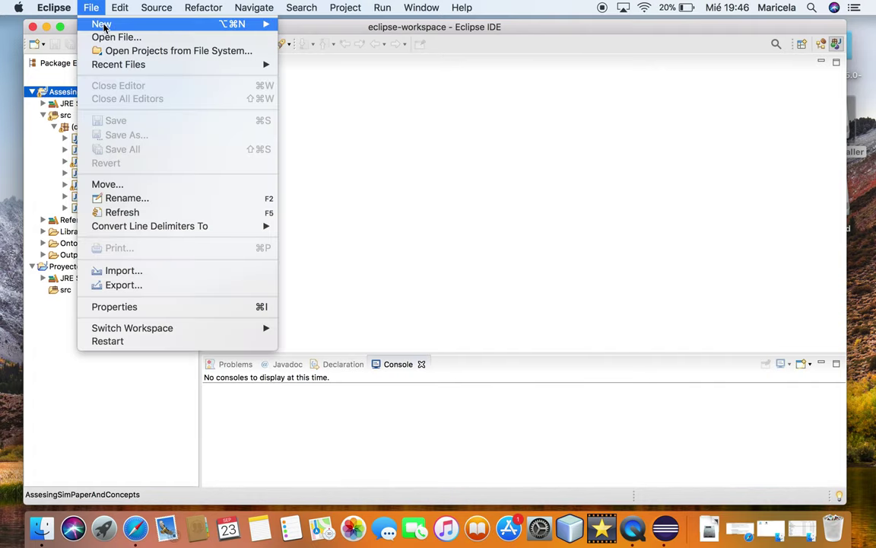
mouse_move(95, 25)
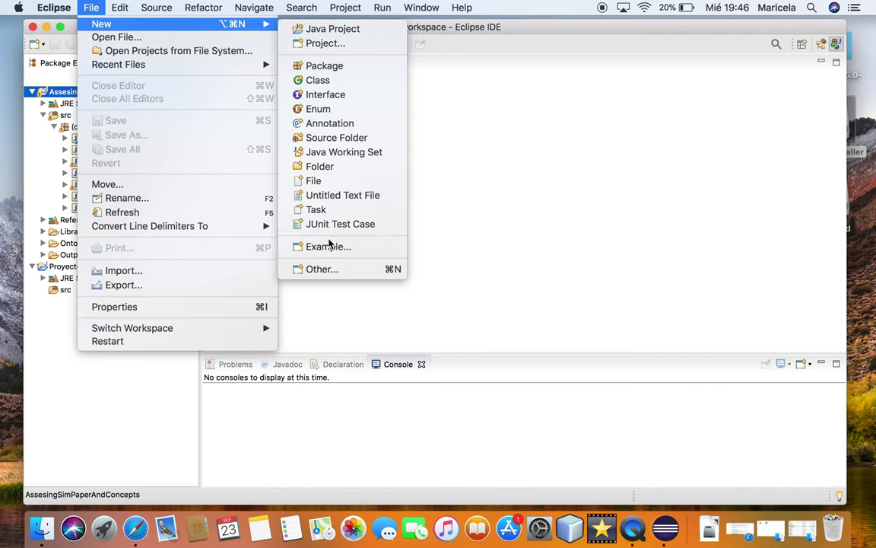
left_click(320, 270)
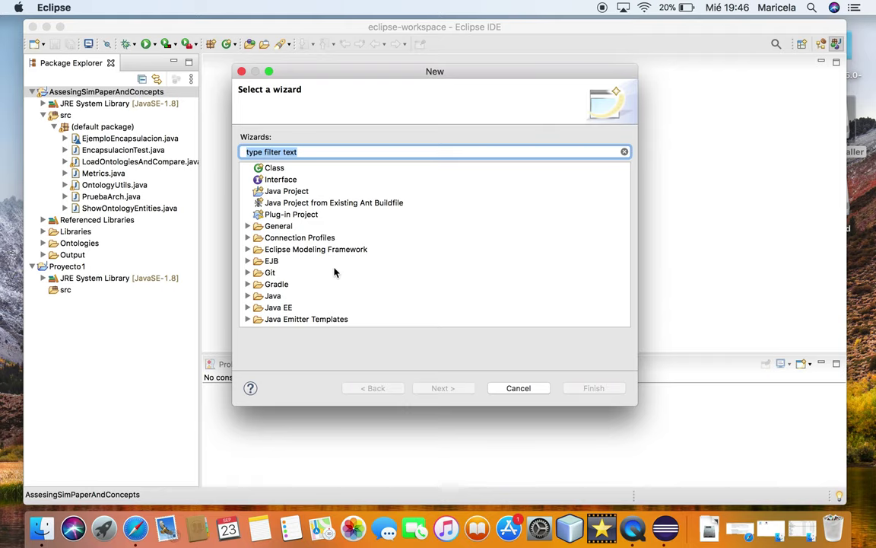
scroll(429, 256, "down", 5)
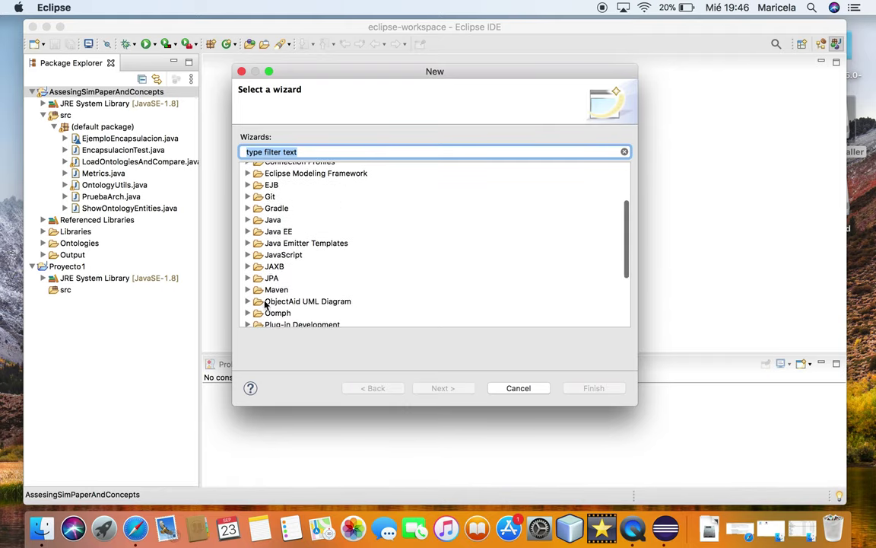
left_click(249, 302)
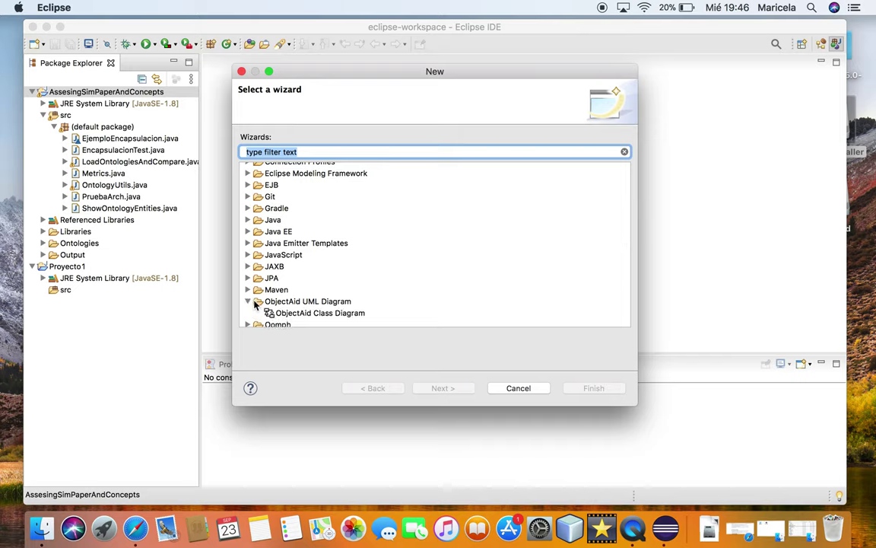
left_click(330, 314)
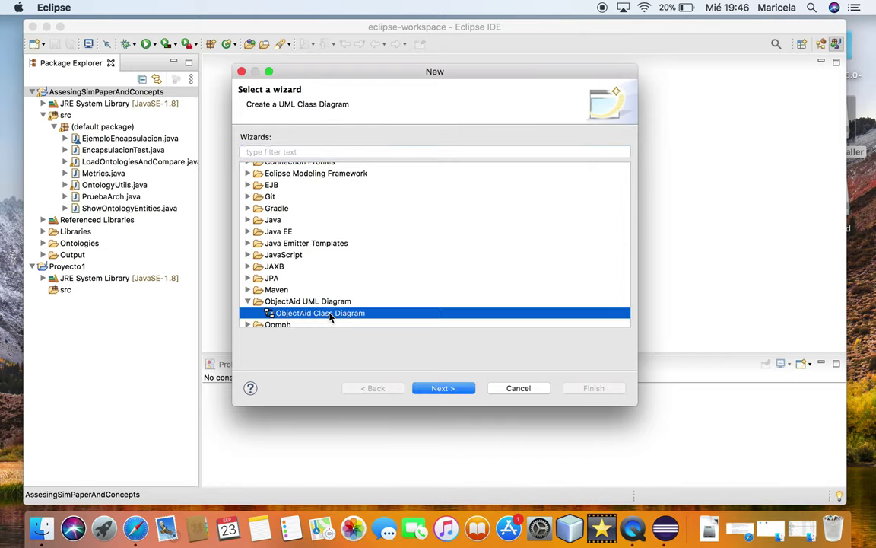
left_click(446, 390)
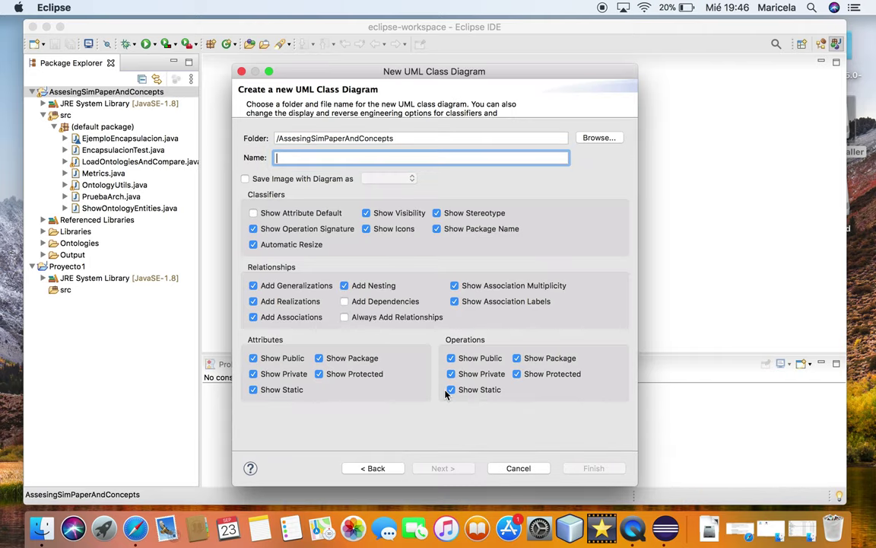
Step: Create the class diagram as Diagrama1 with a PNG image saved, enabling Show Attribute Default, Add Dependencies and Always Add Relationships
type("Diagrama1")
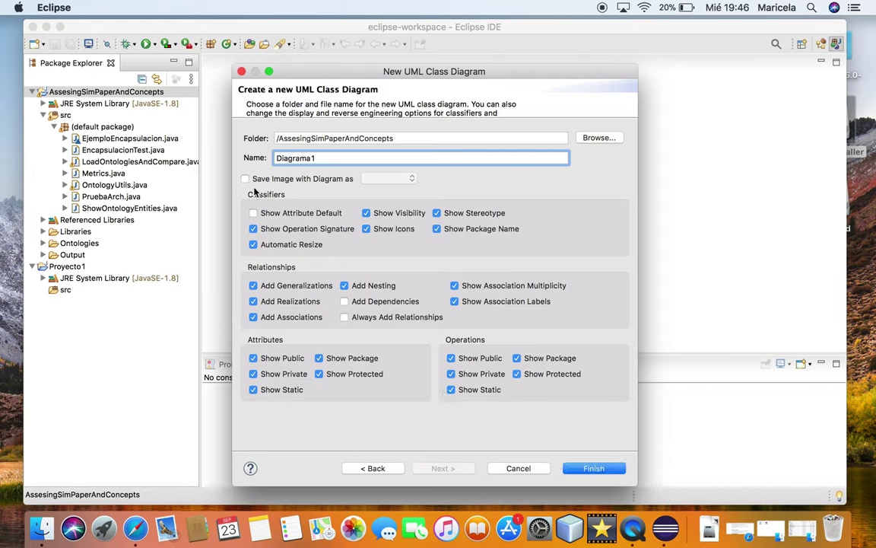
left_click(245, 178)
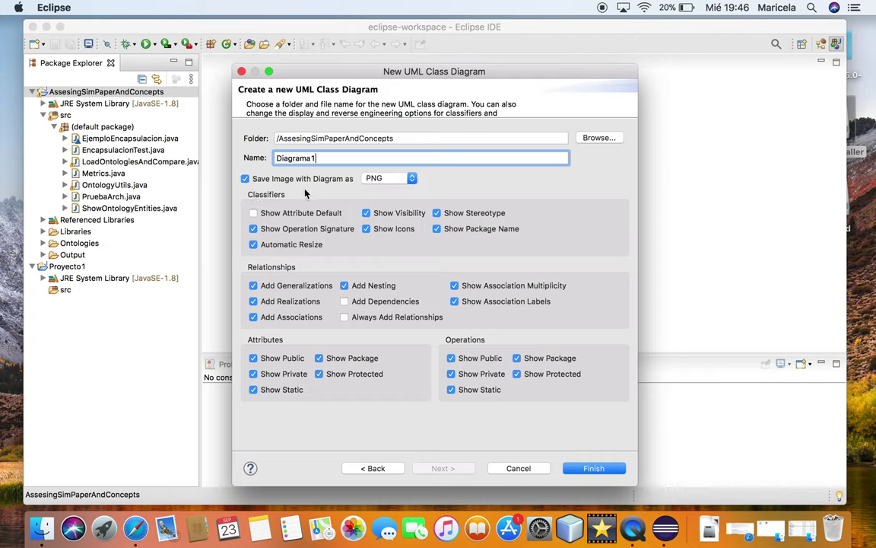
left_click(255, 214)
left_click(346, 302)
left_click(346, 318)
left_click(593, 469)
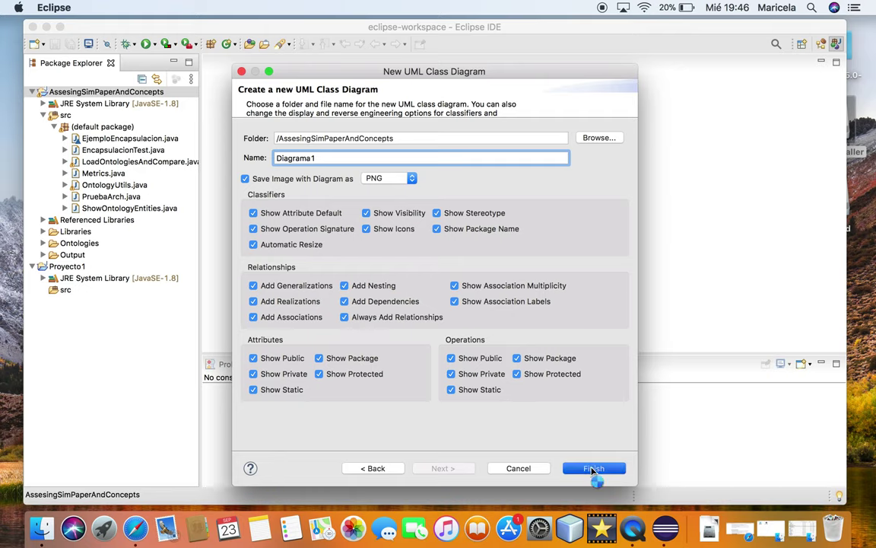